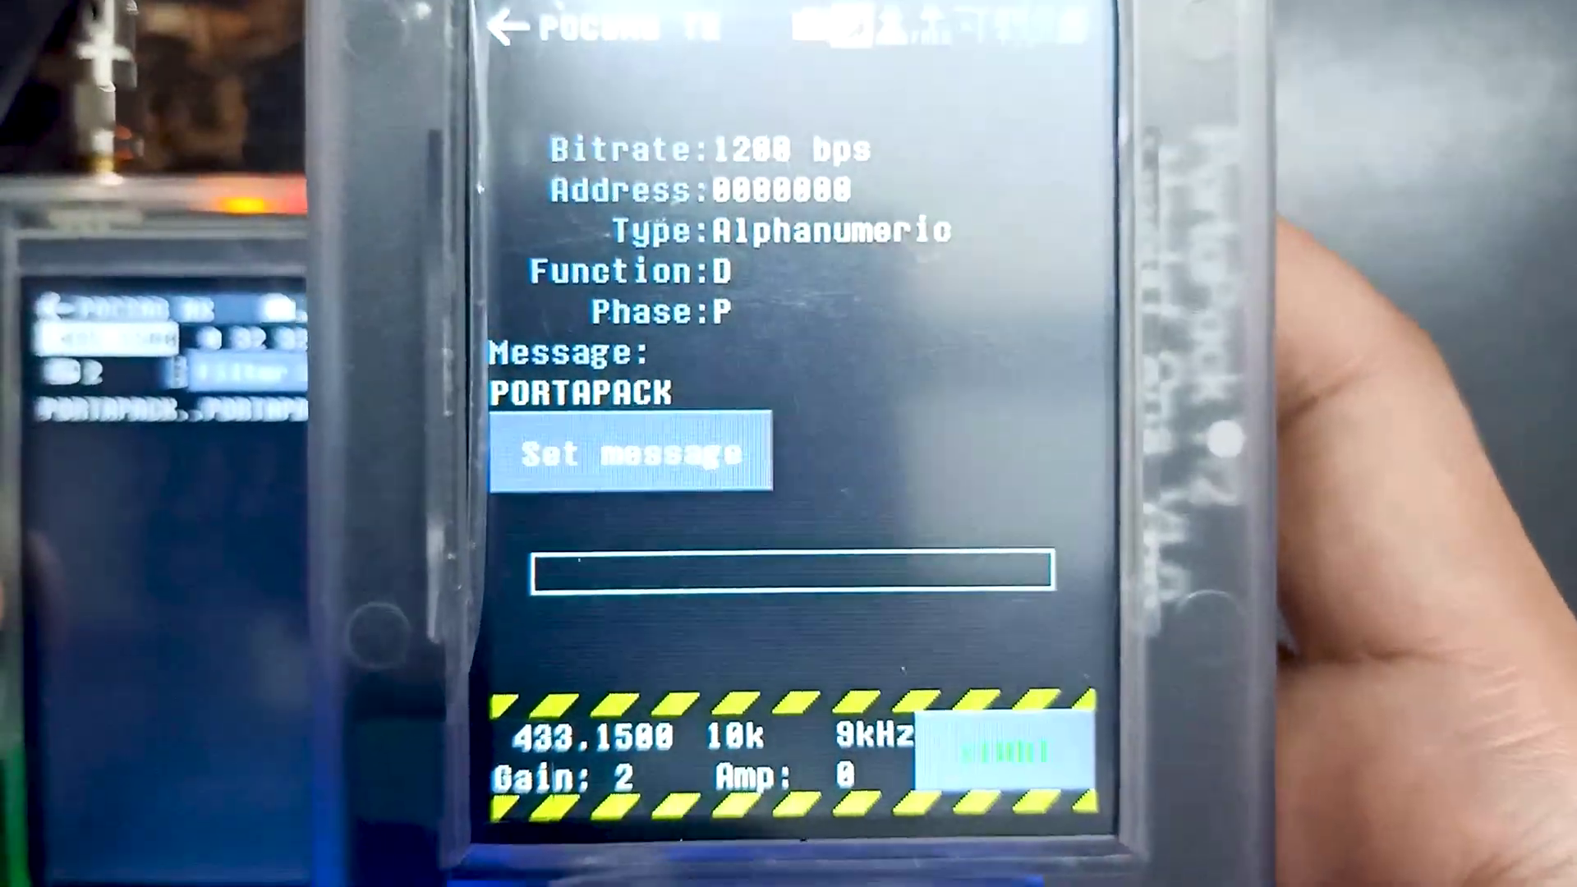
Open the message keyboard and erase the old PORTAPACK text.
key(Down)
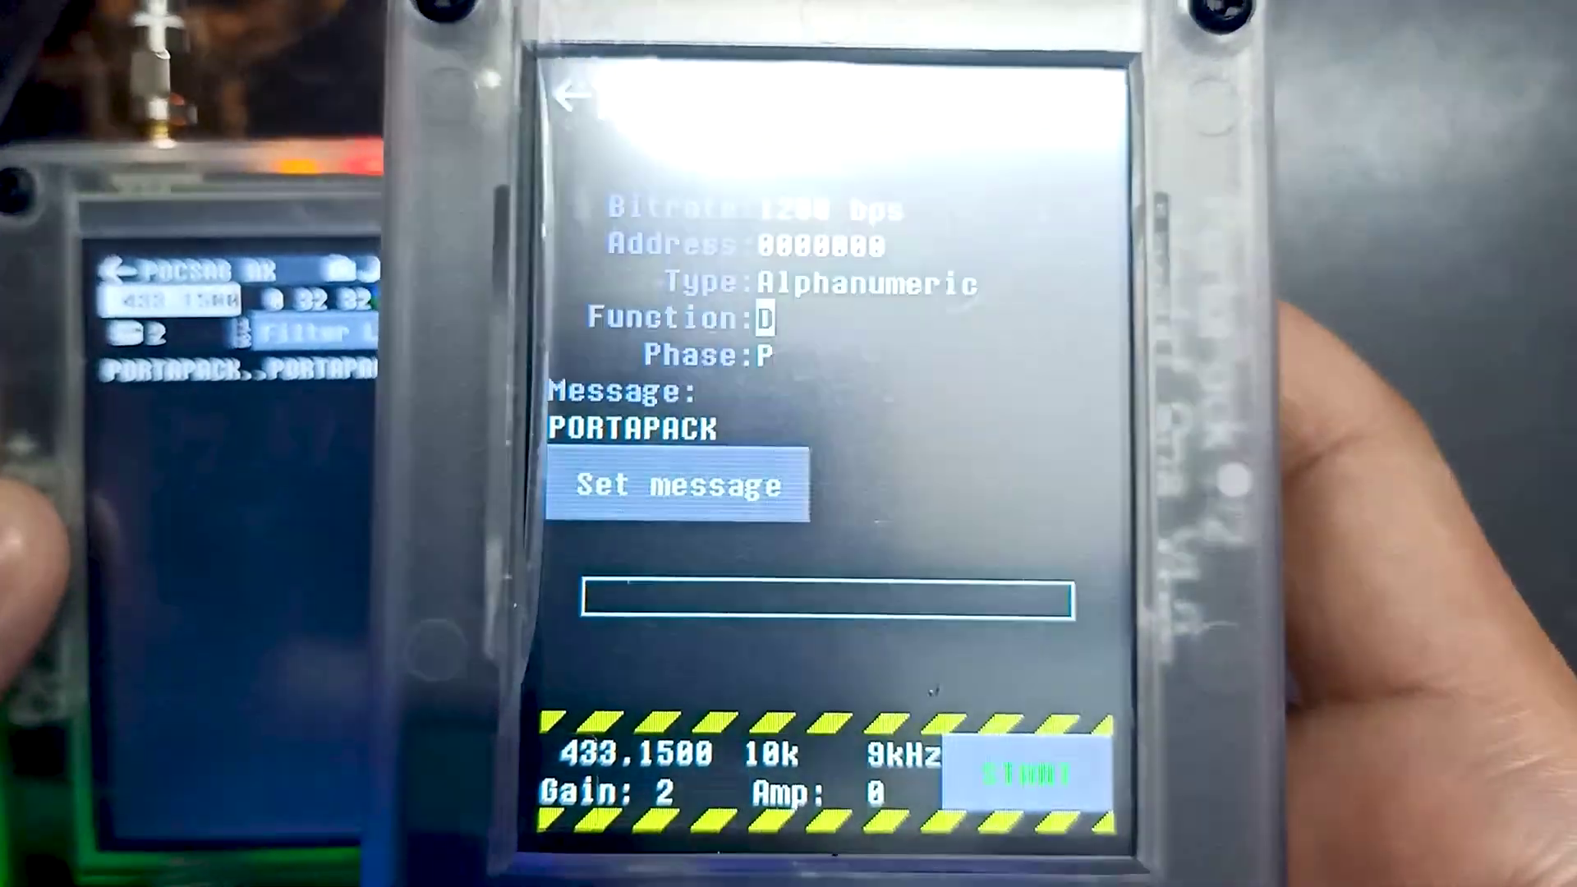
key(Down)
key(Return)
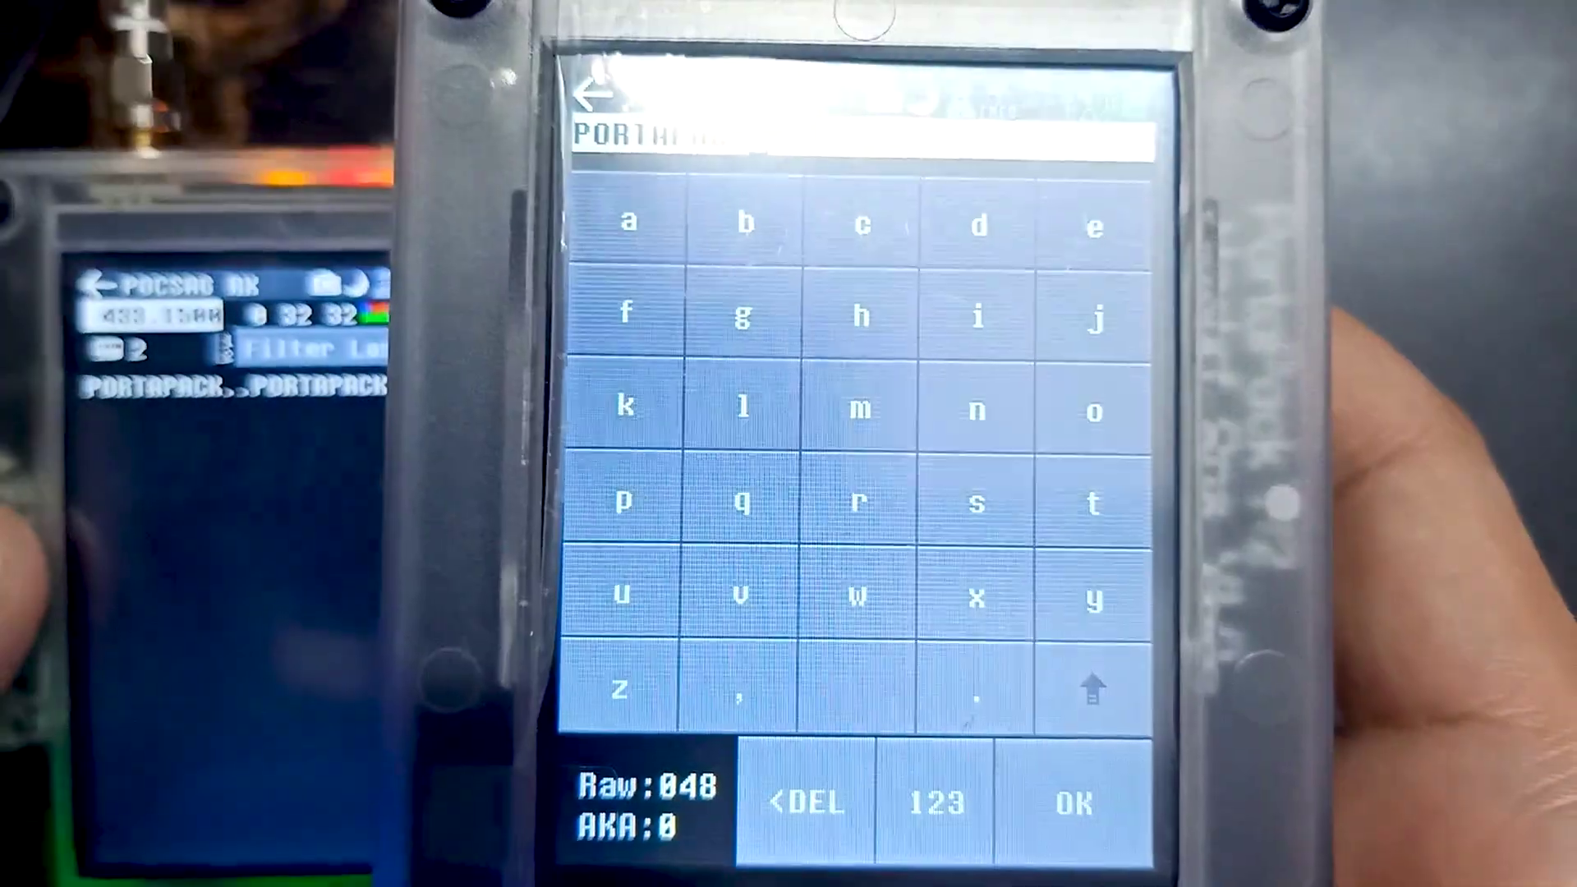
key(Down)
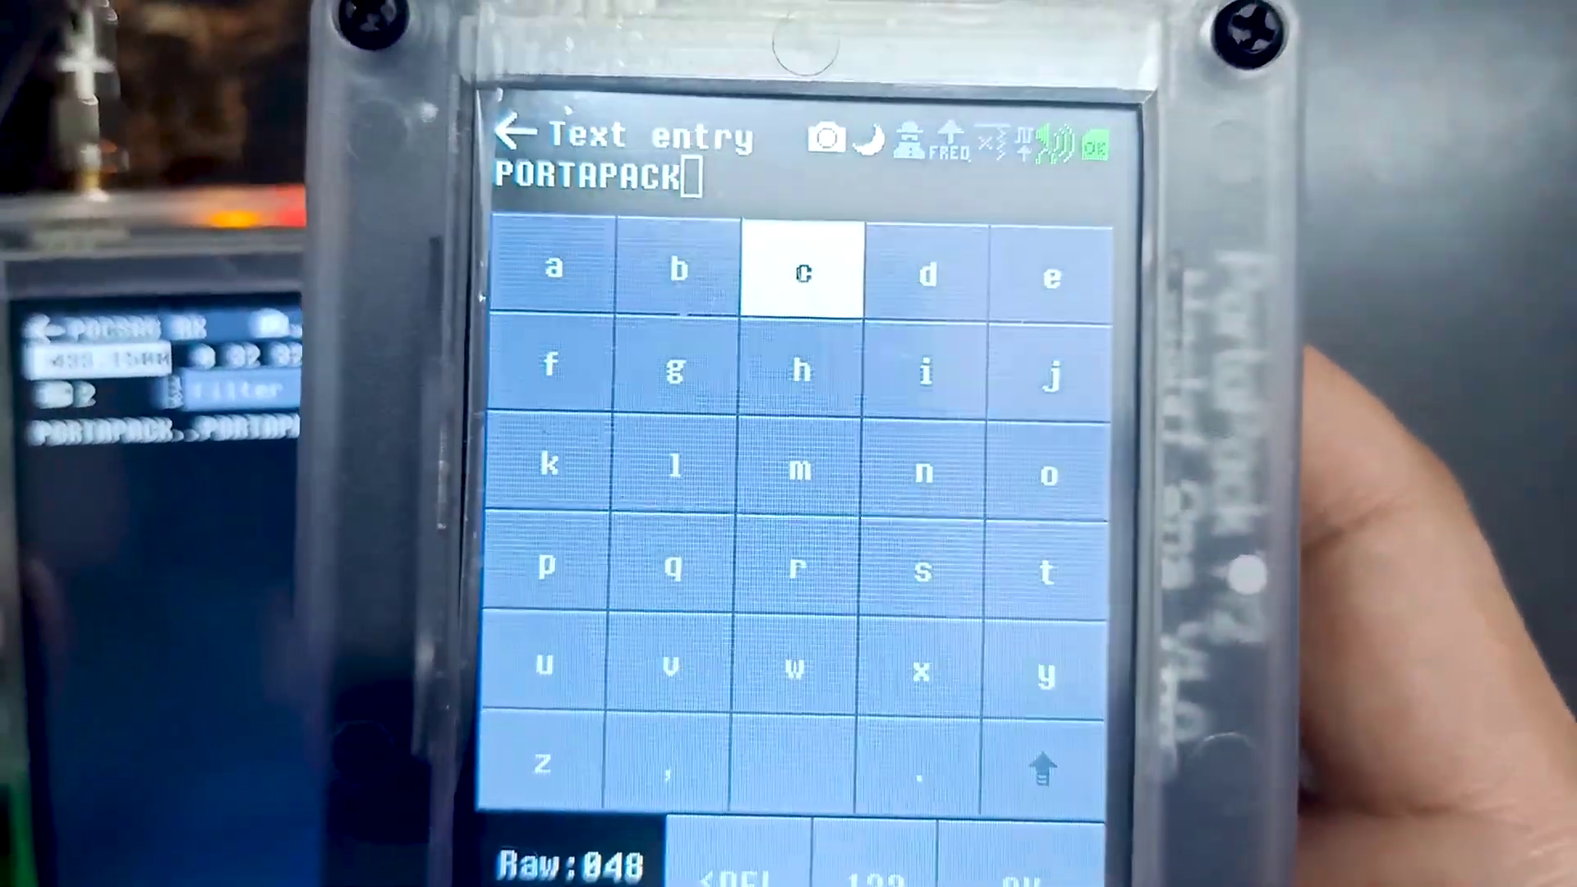
key(Return)
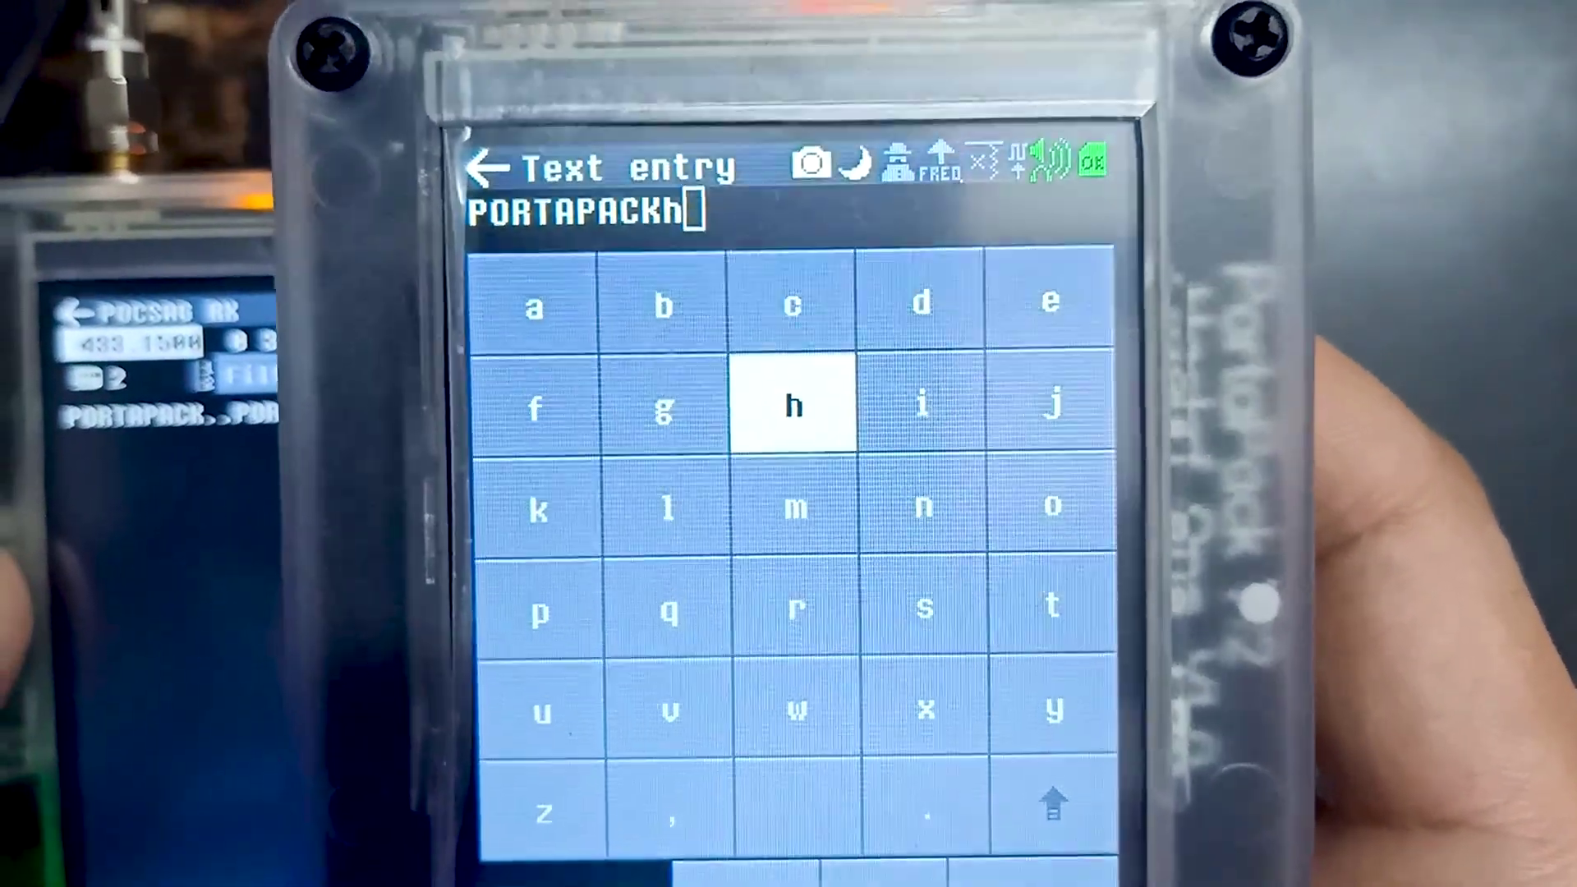
key(Left)
key(Up)
key(Down)
key(Down)
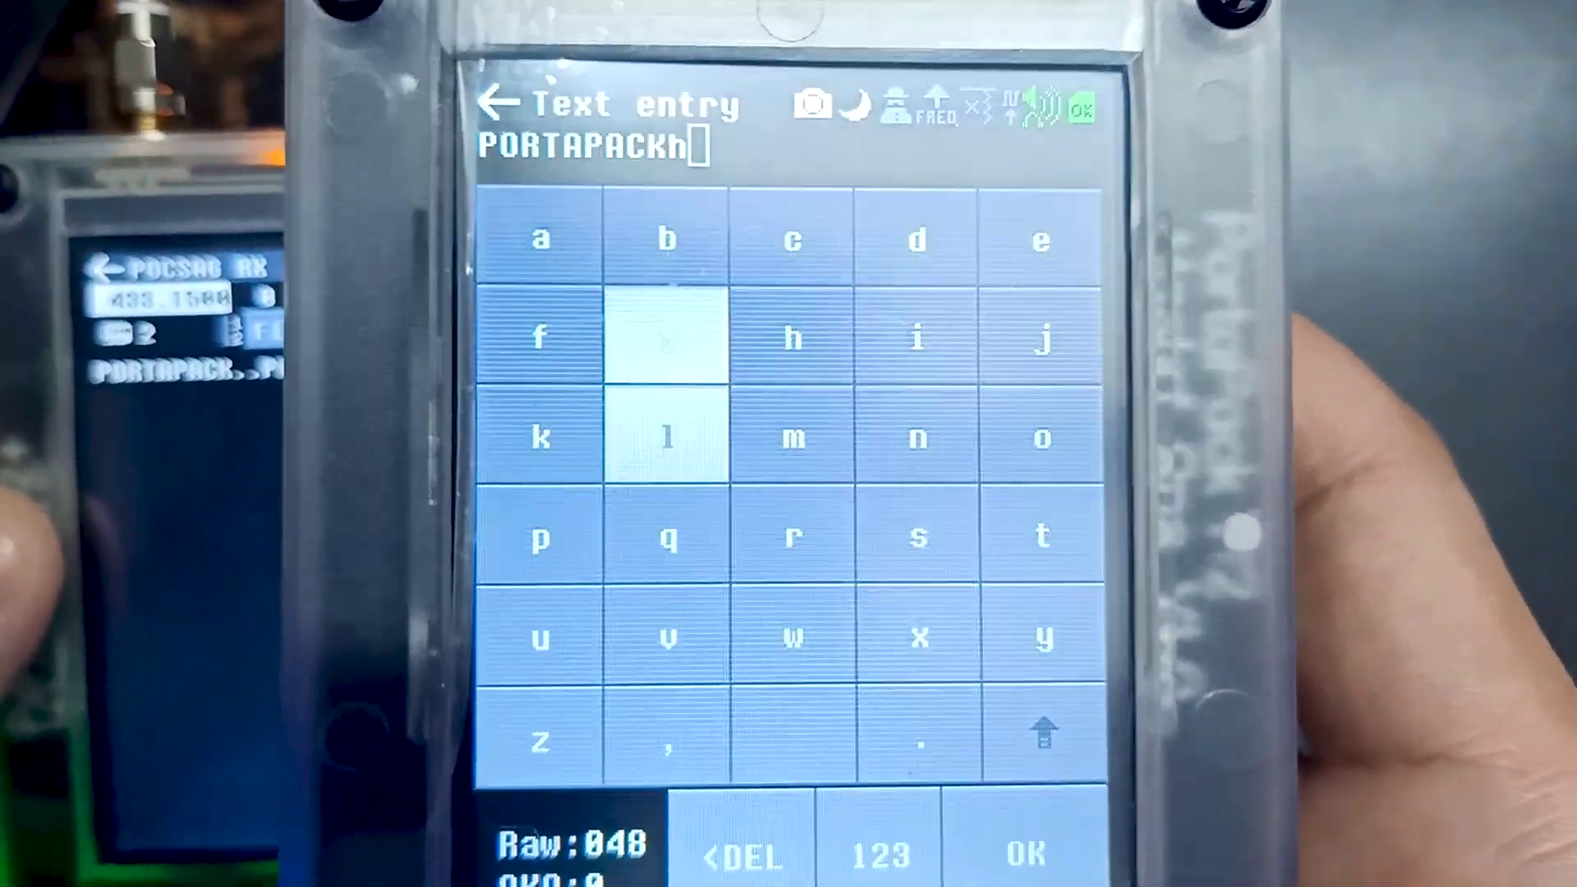
key(Down)
key(Down)
key(Down)
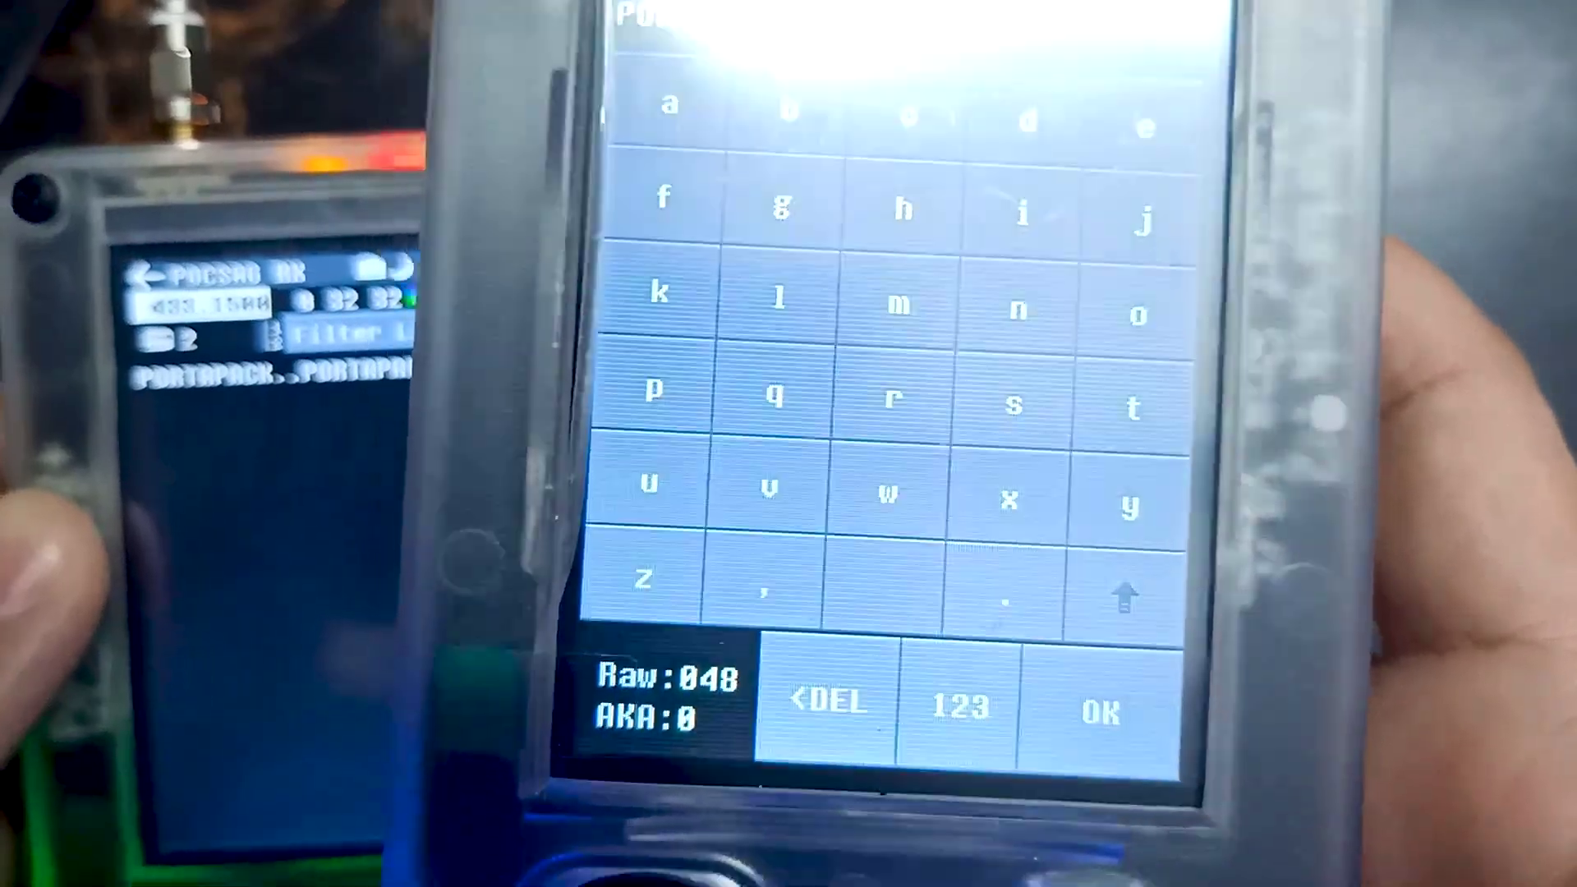
key(Down)
key(Down)
key(Down)
key(Down)
key(Down)
key(Down)
key(Down)
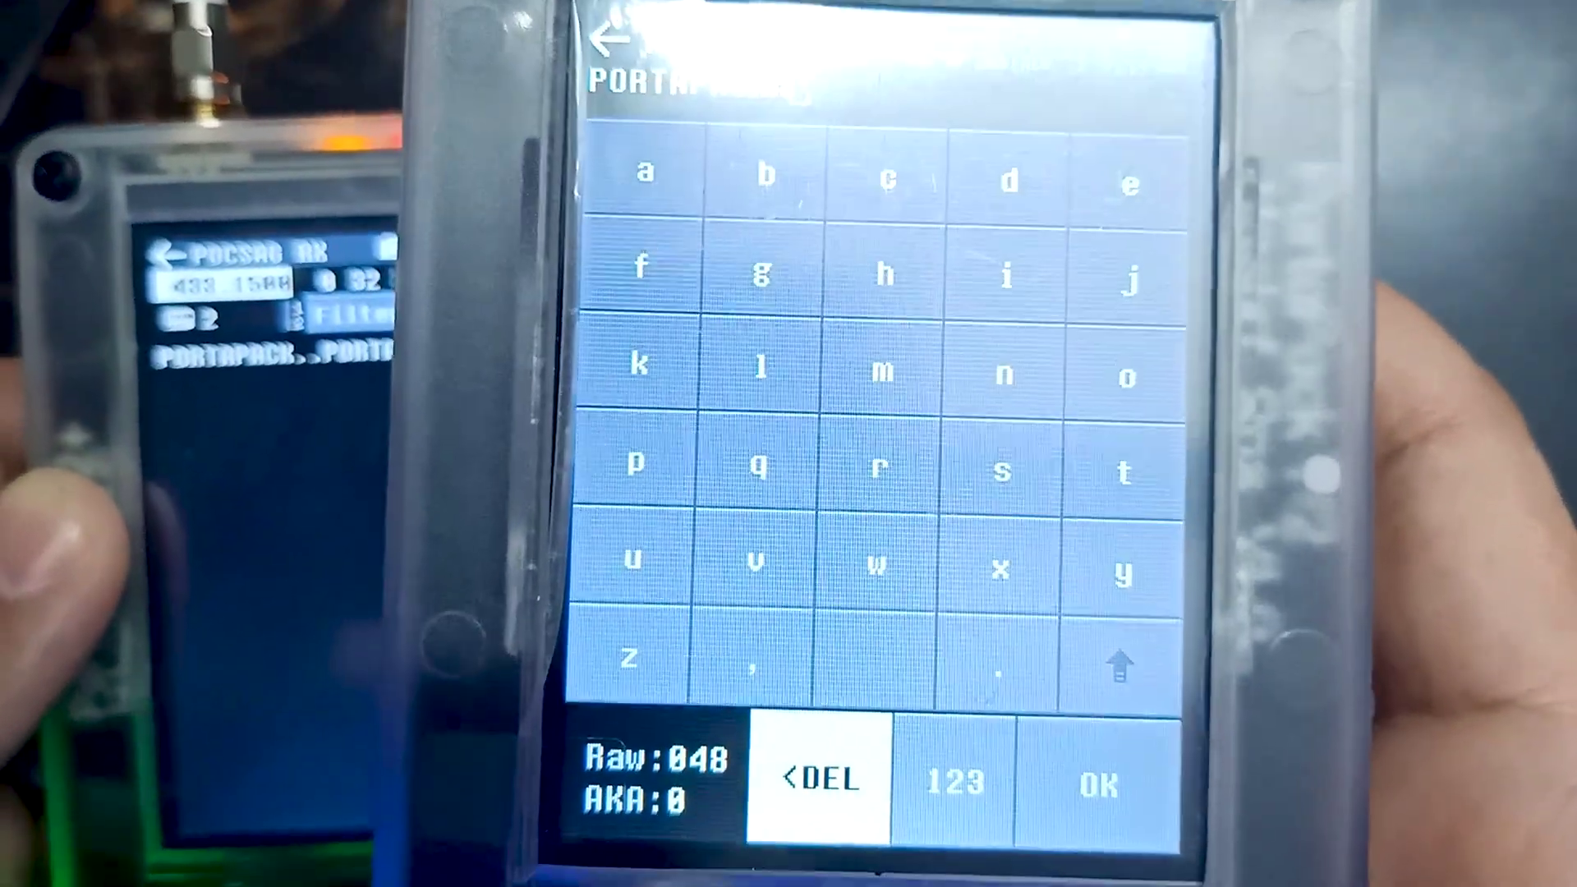
key(Return)
key(Return)
key(Return)
key(Return)
key(Return)
key(Return)
key(Return)
key(Return)
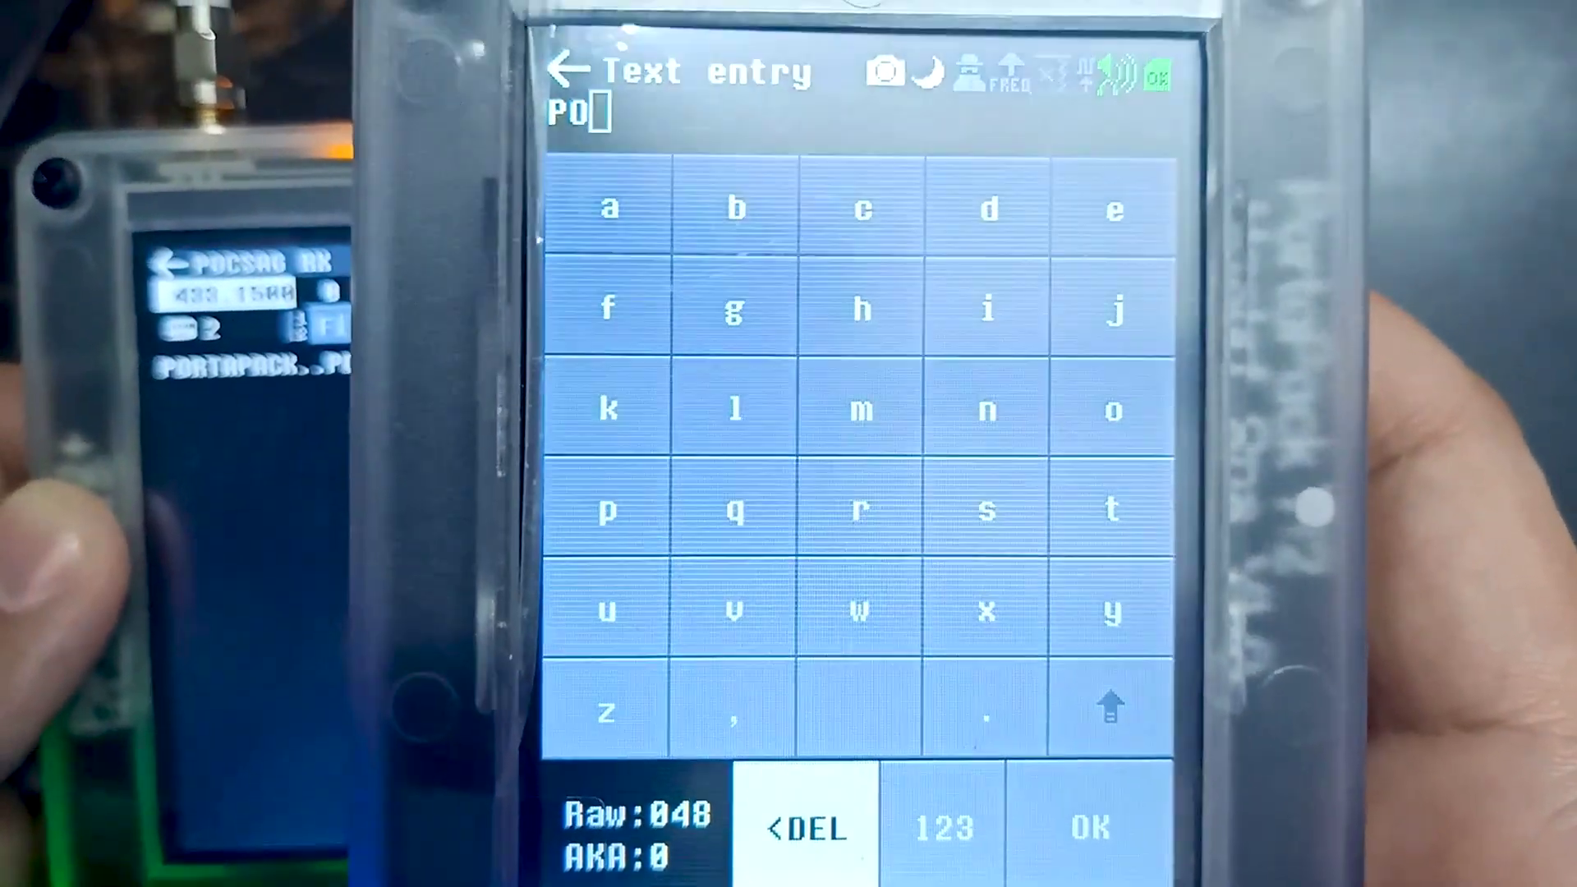
key(Return)
Enter 'hello' as the new pager message and confirm it.
key(Up)
key(Up)
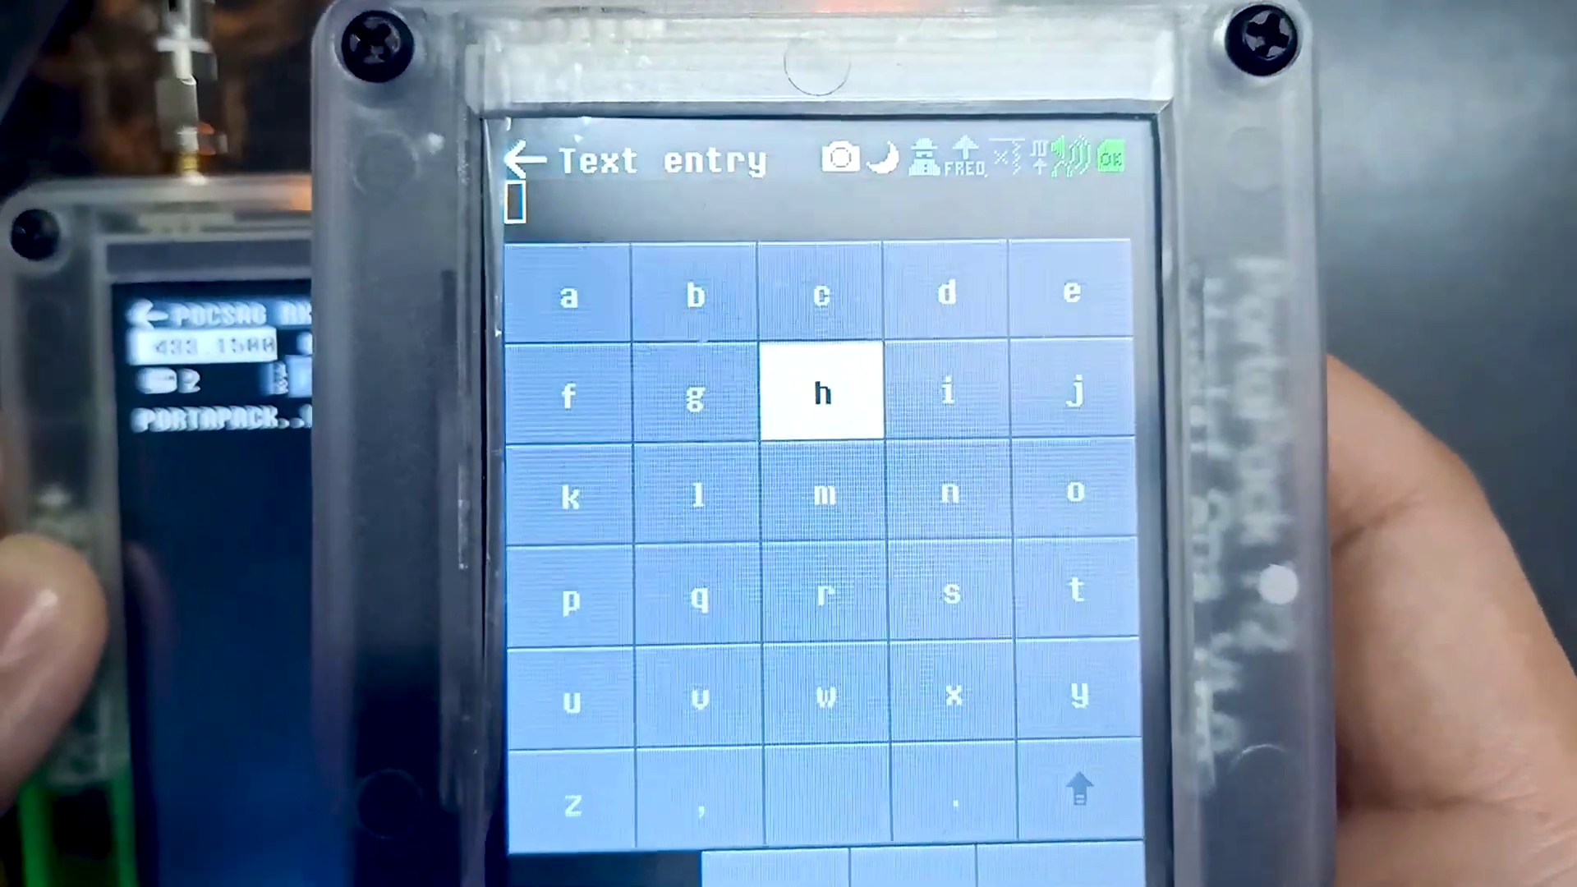
key(Left)
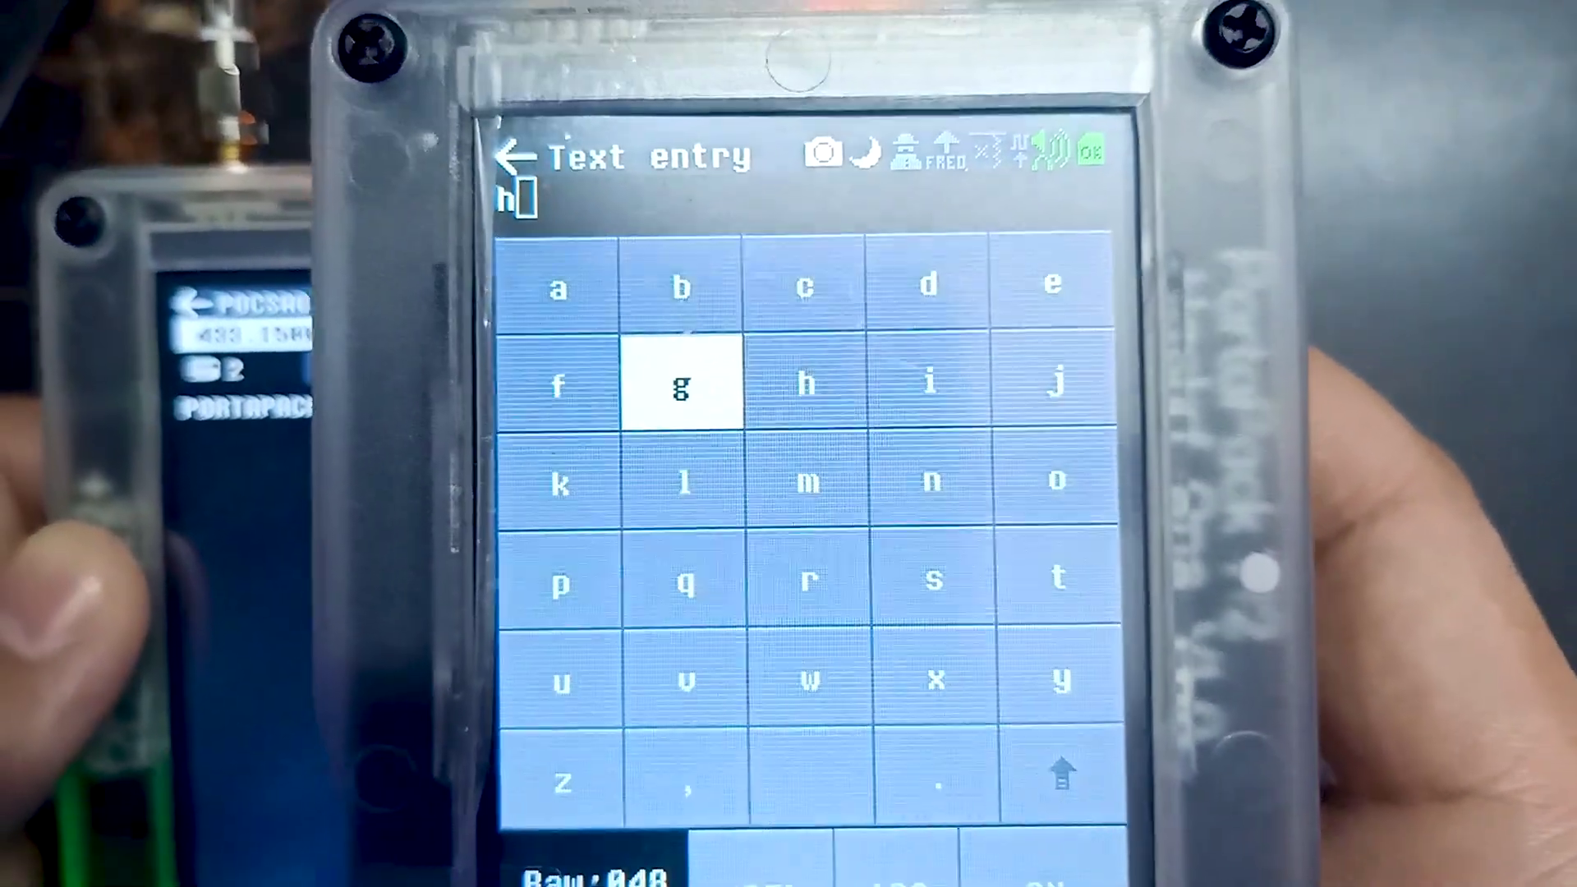
key(Right)
key(Right)
key(Right)
key(Up)
key(Return)
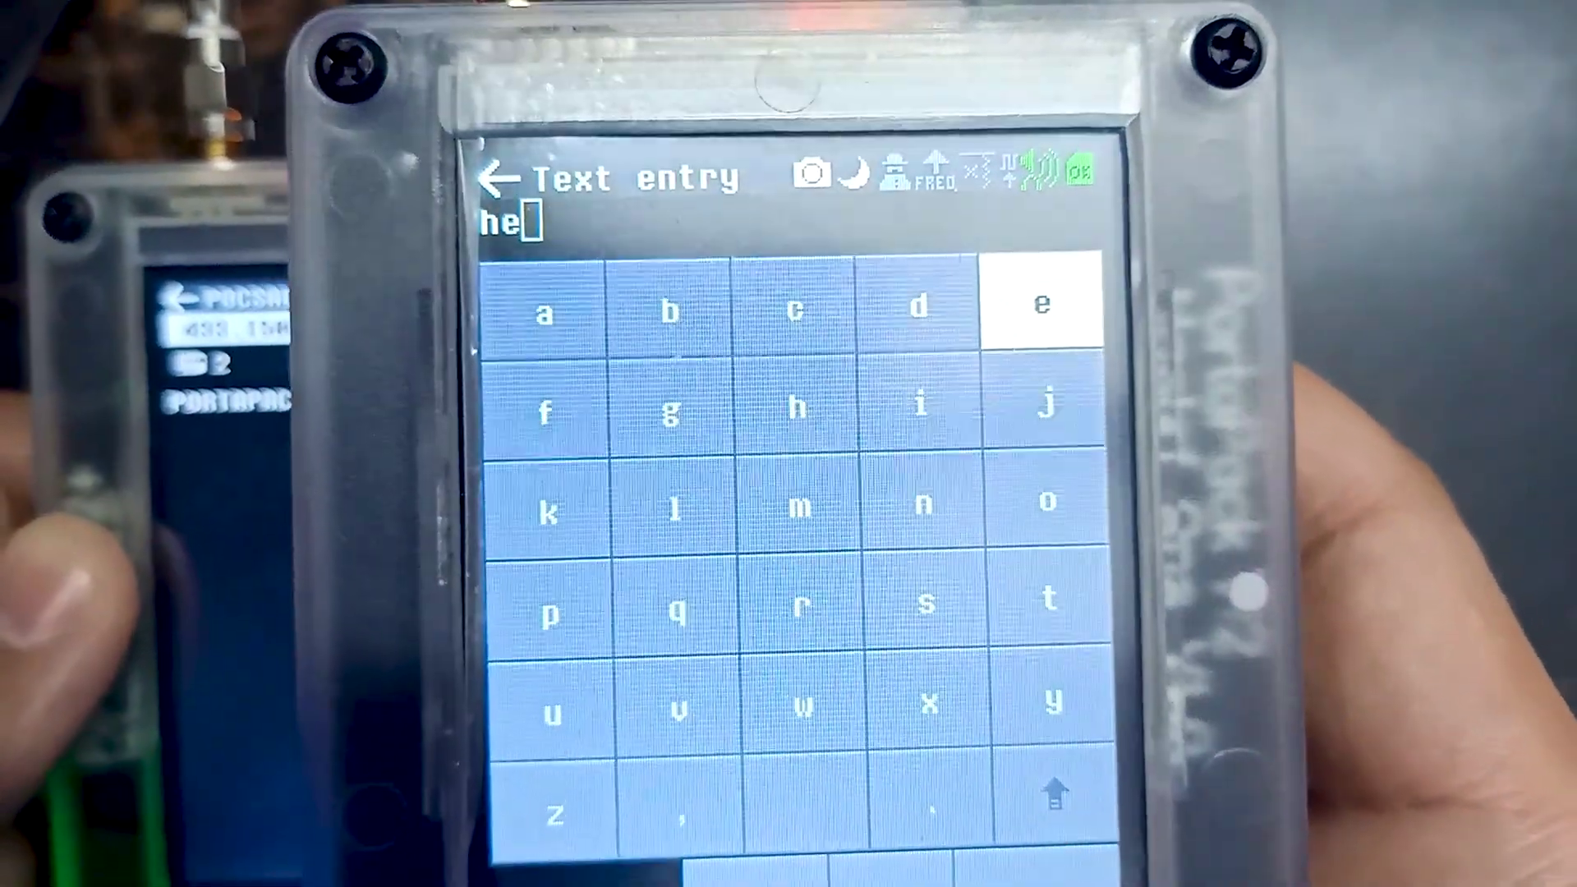
key(Down)
key(Down)
key(Left)
key(Left)
key(Left)
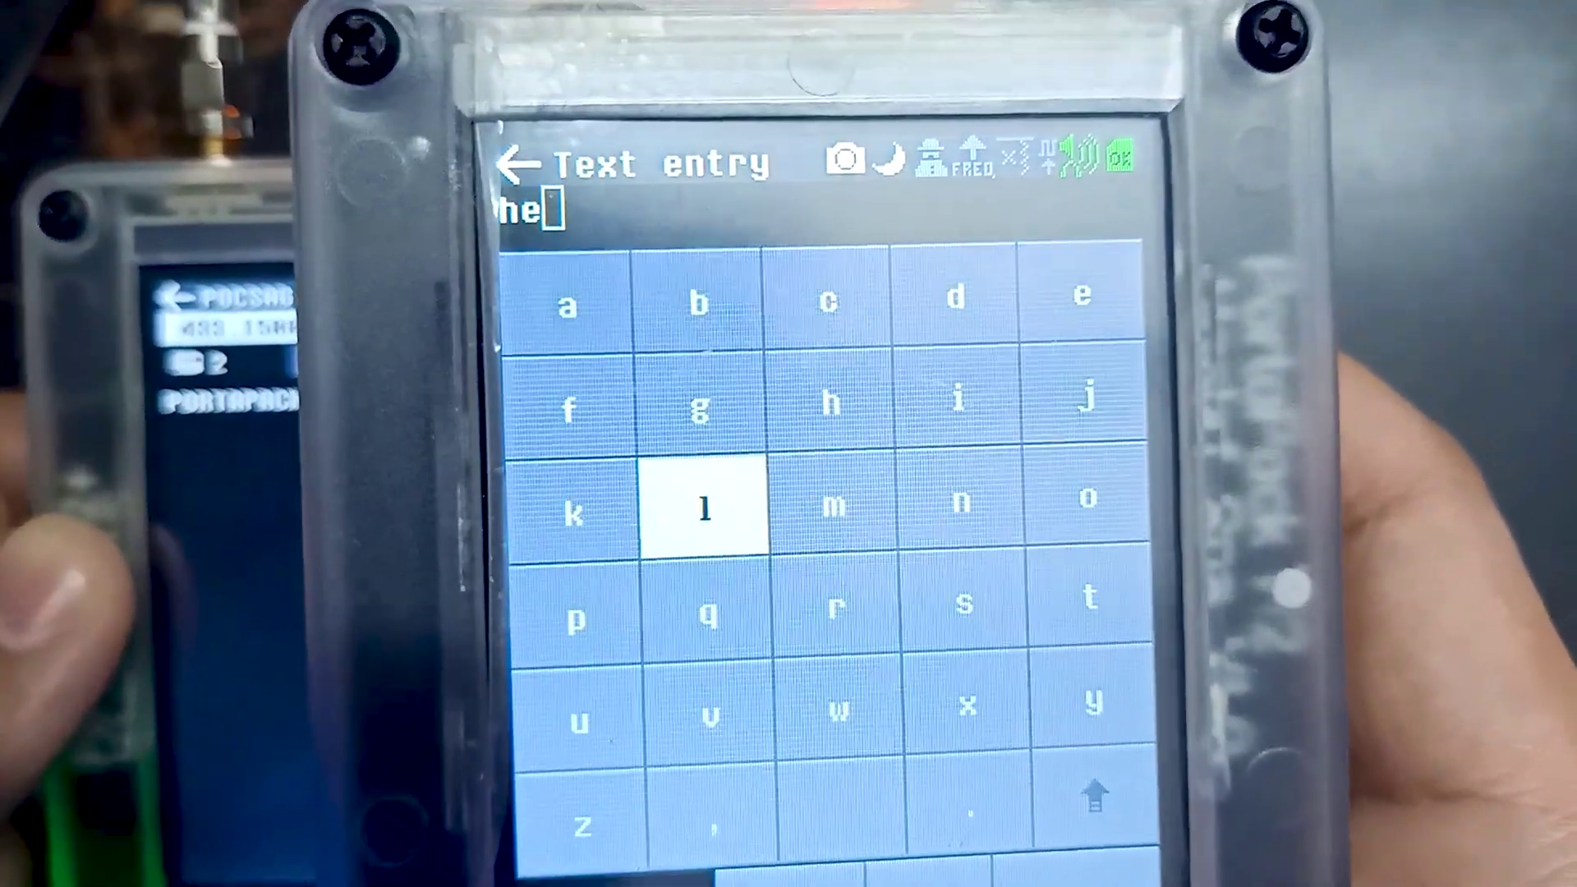
key(Return)
key(Return)
key(Right)
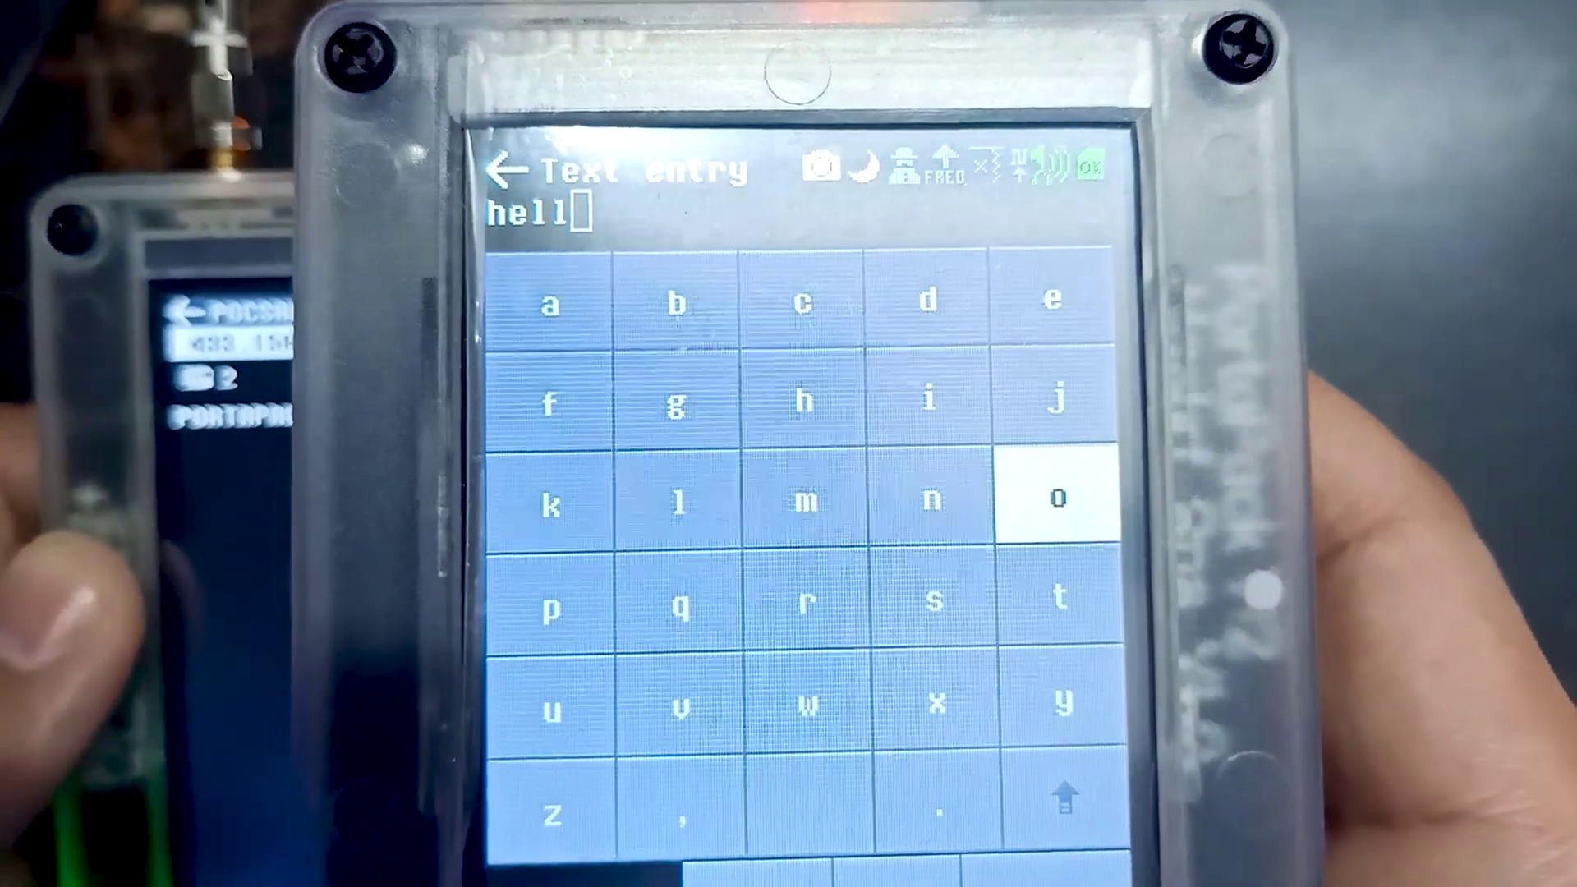
key(Return)
key(Down)
key(Down)
key(Down)
key(Down)
key(Return)
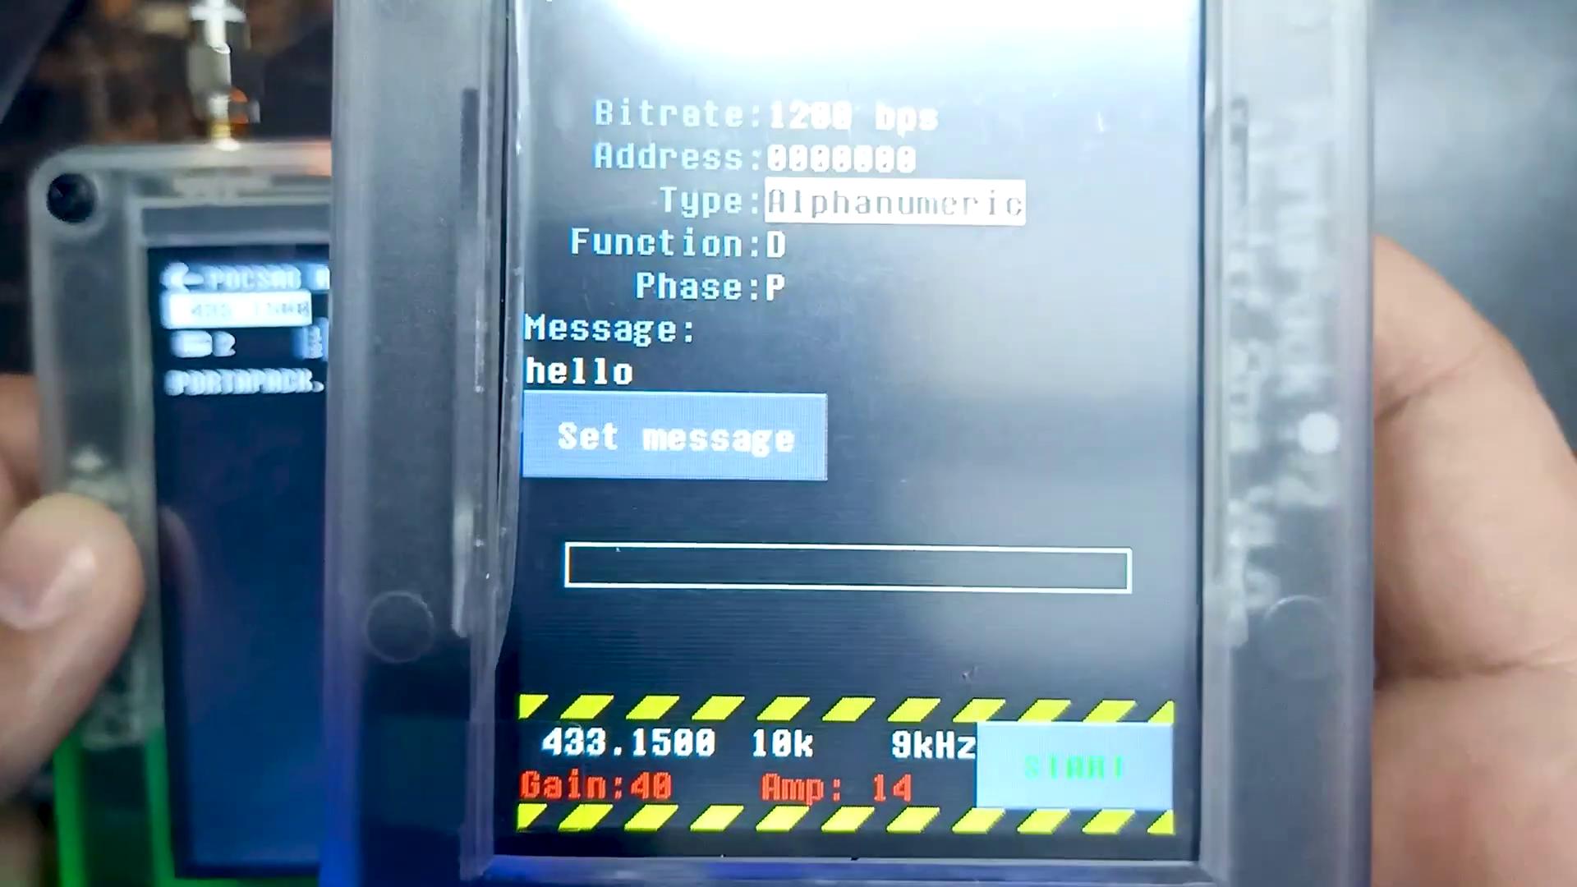
key(Down)
key(Down)
key(Down)
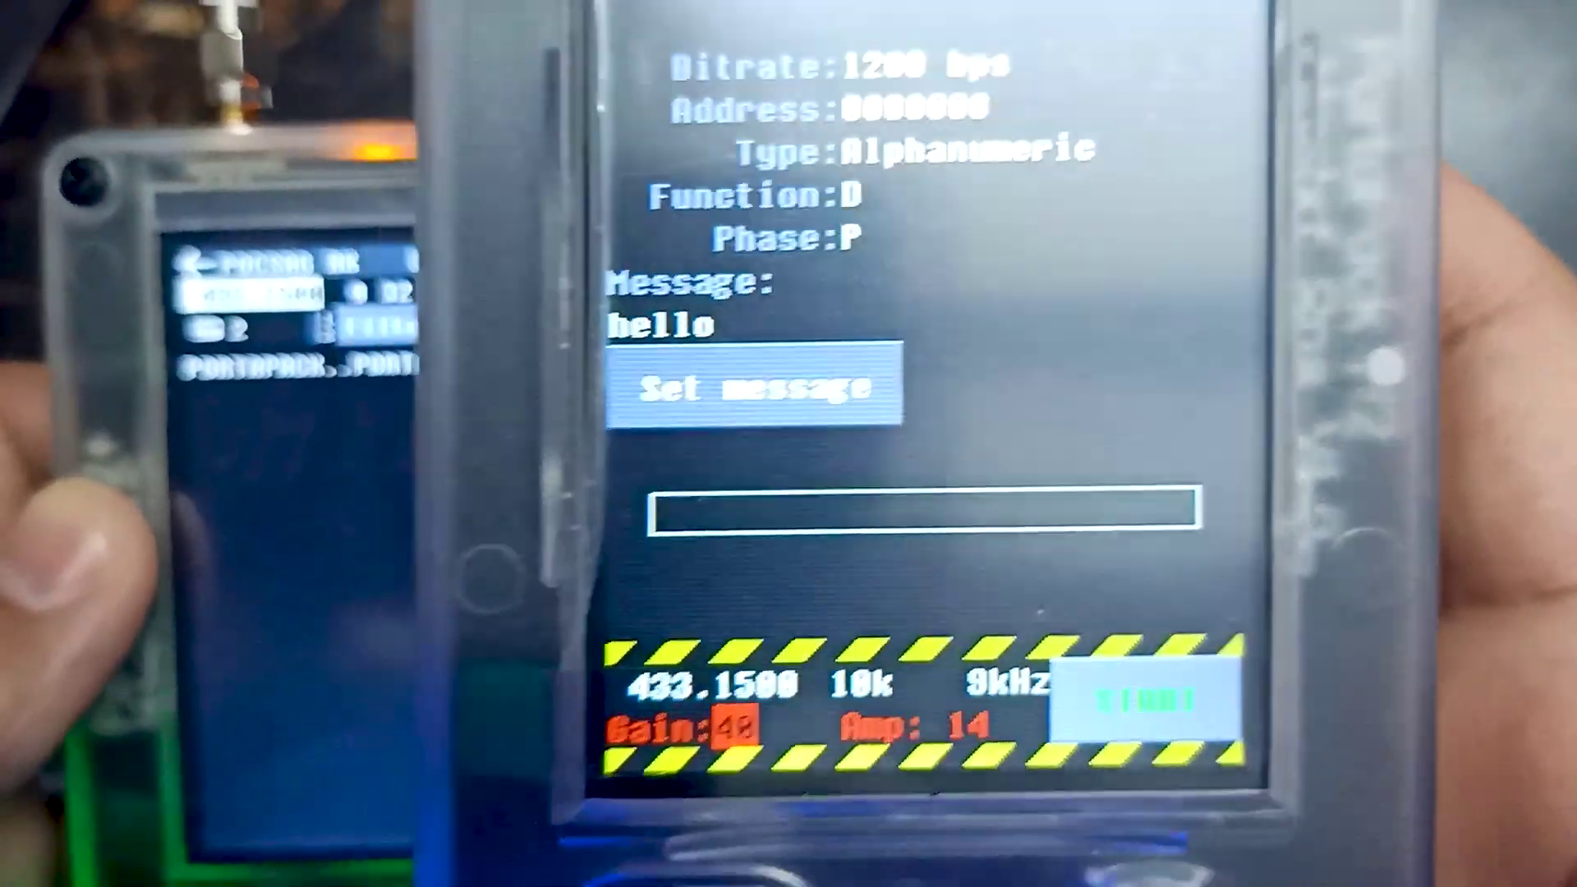
scroll(666, 760, down, 3)
scroll(666, 760, down, 4)
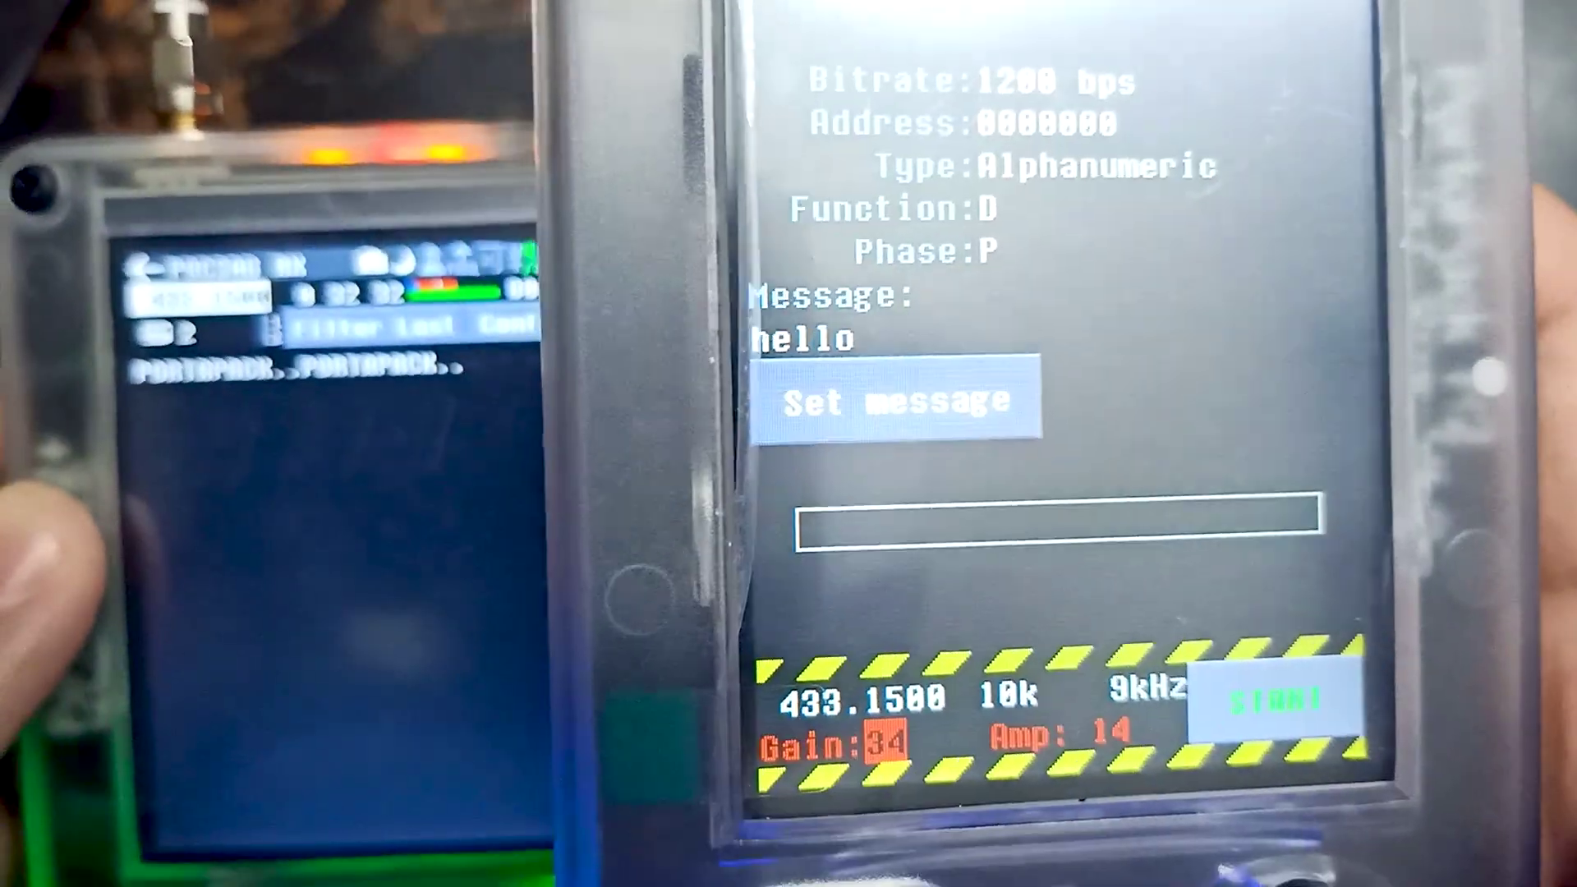
scroll(759, 736, down, 4)
scroll(877, 720, down, 2)
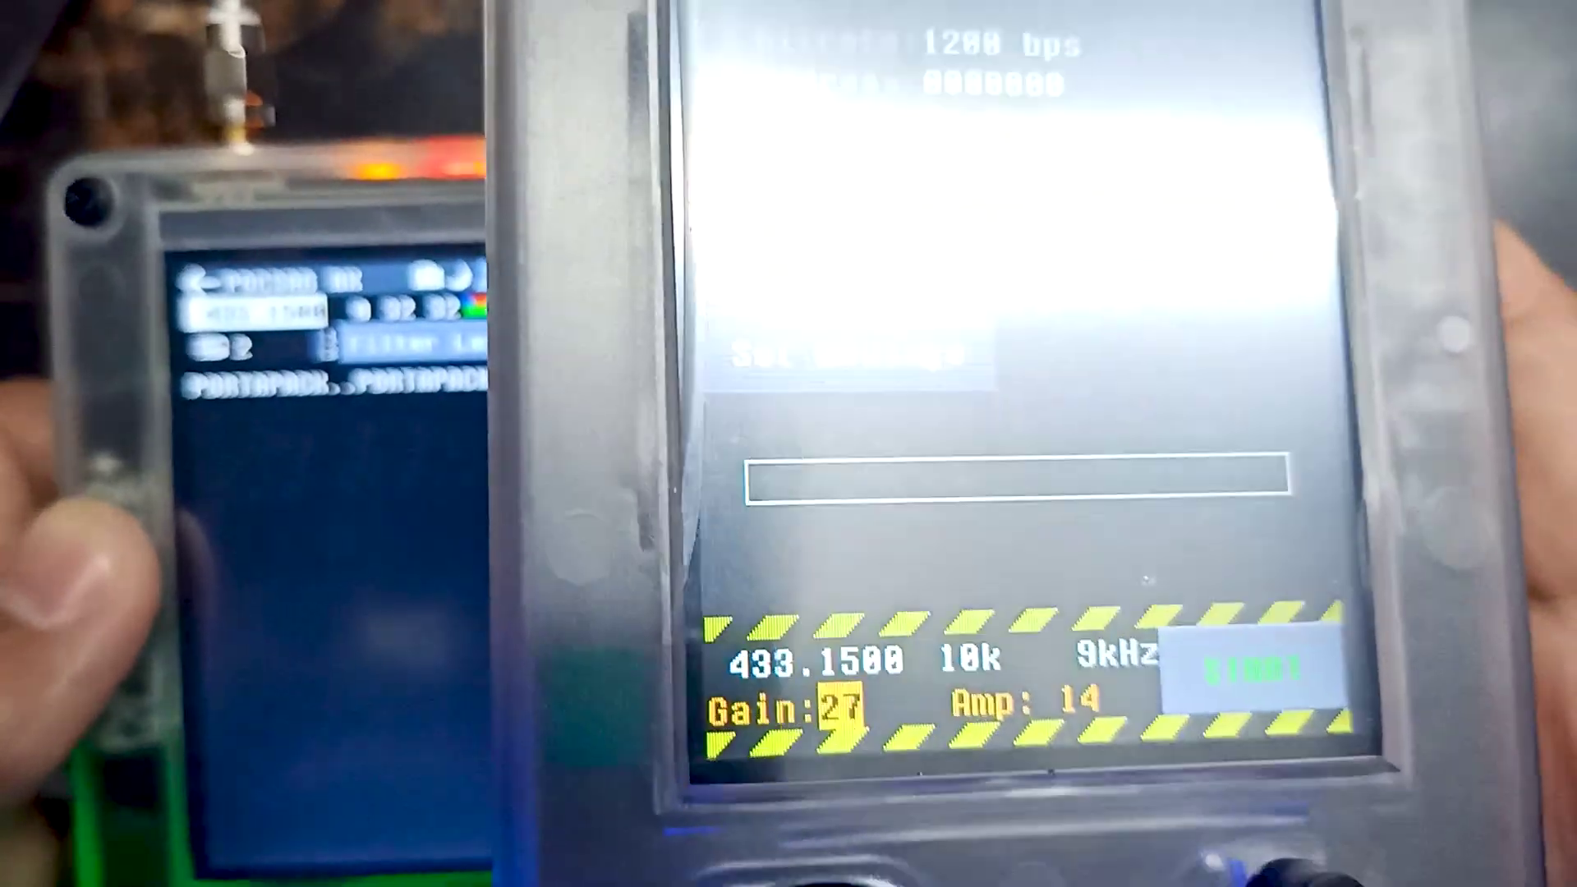
scroll(878, 720, down, 2)
scroll(877, 720, down, 1)
scroll(850, 736, down, 3)
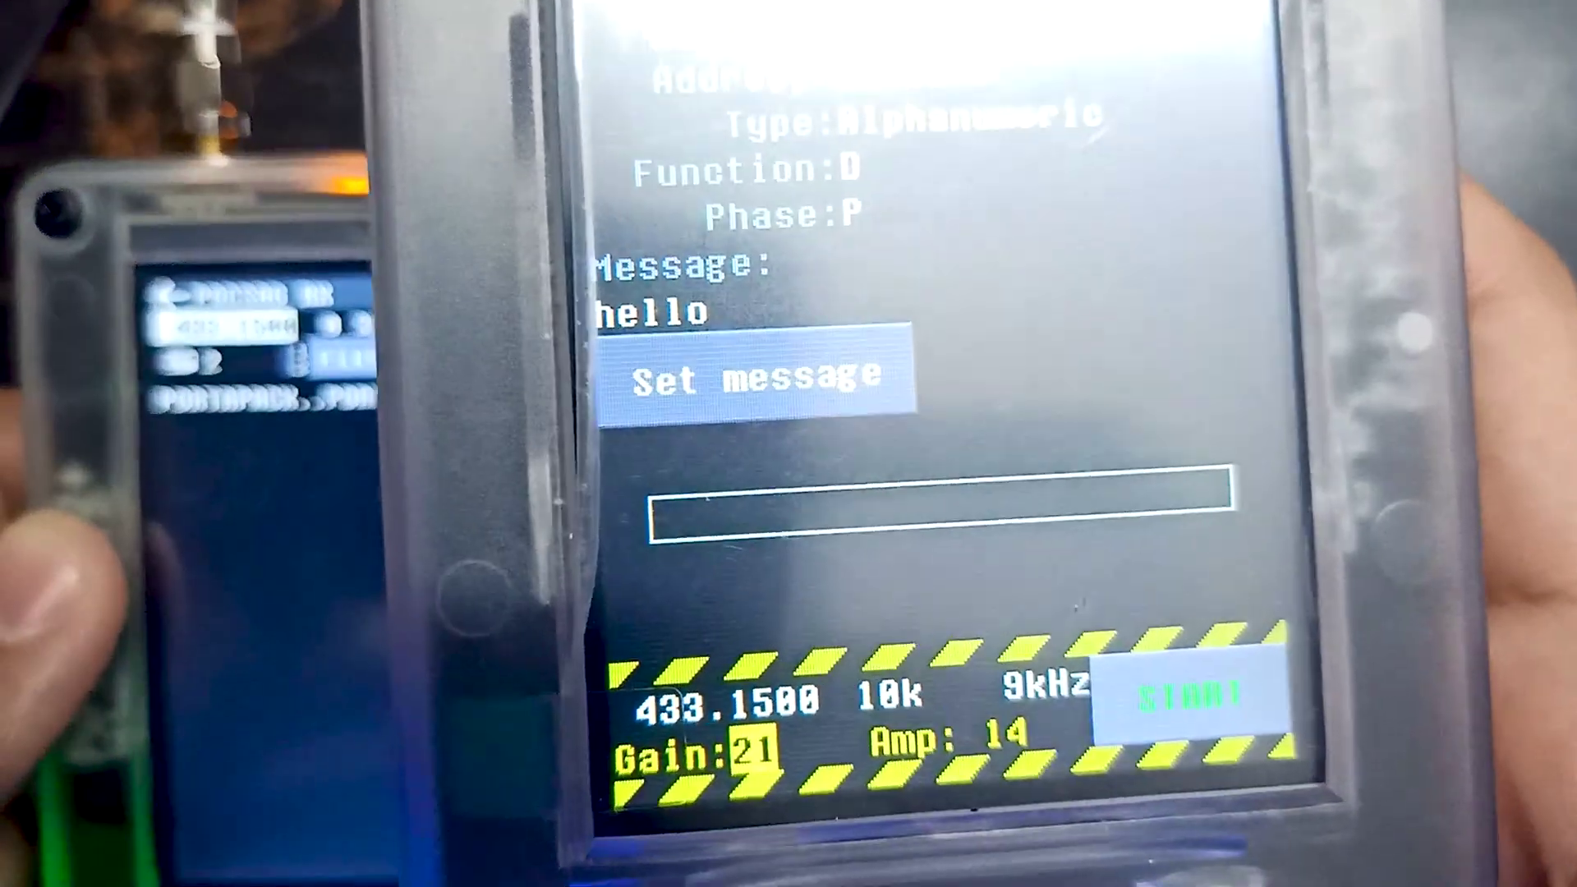
scroll(814, 704, down, 2)
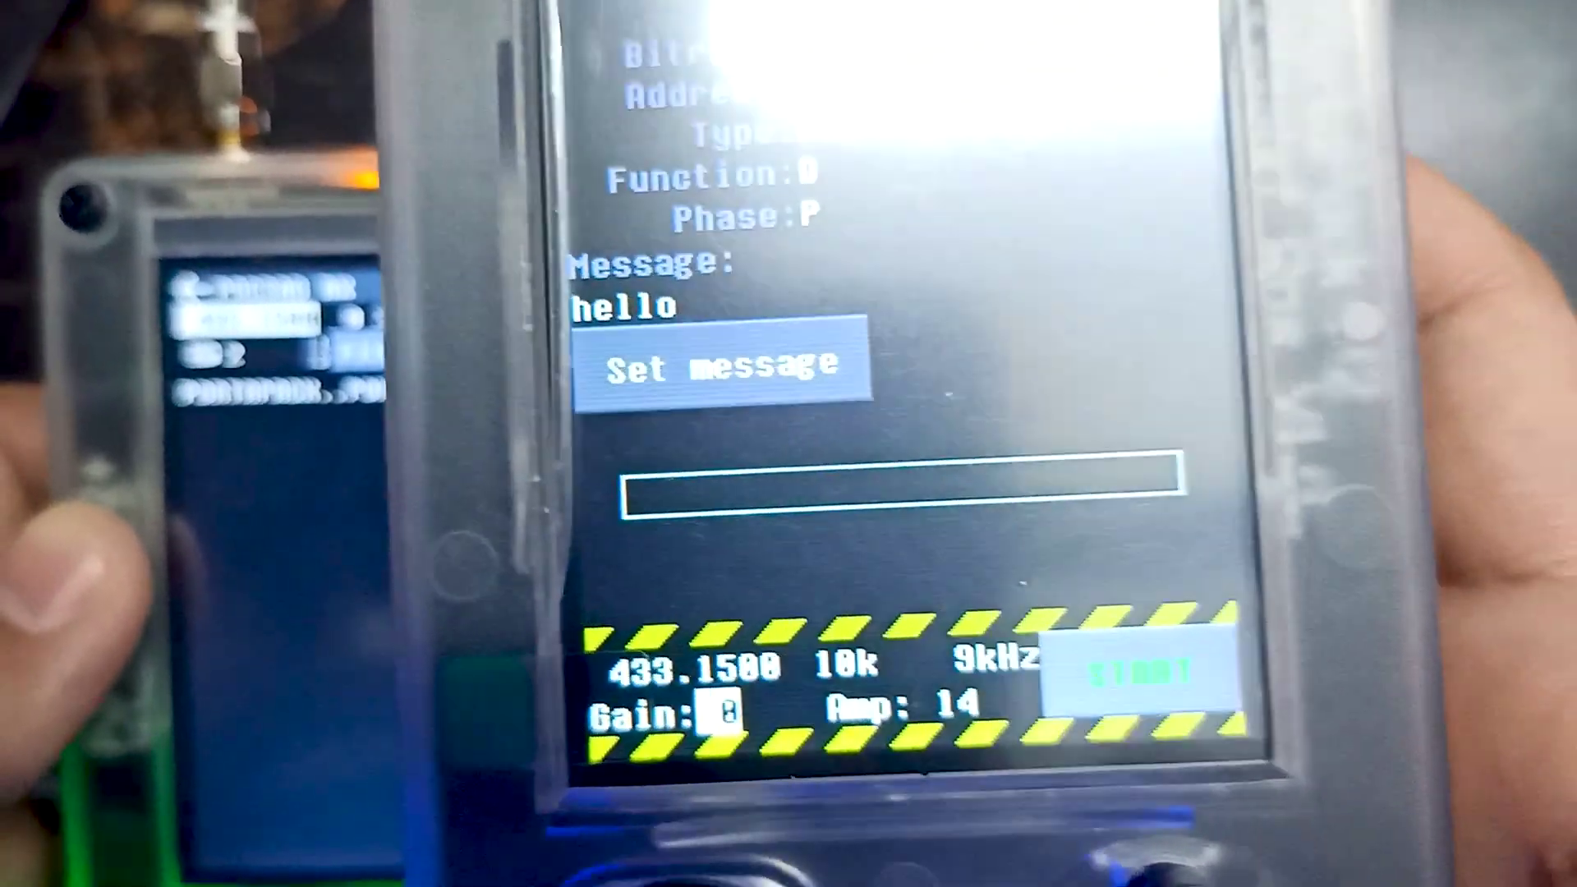
Move from the zeroed Gain field to Amp and on toward START.
key(Right)
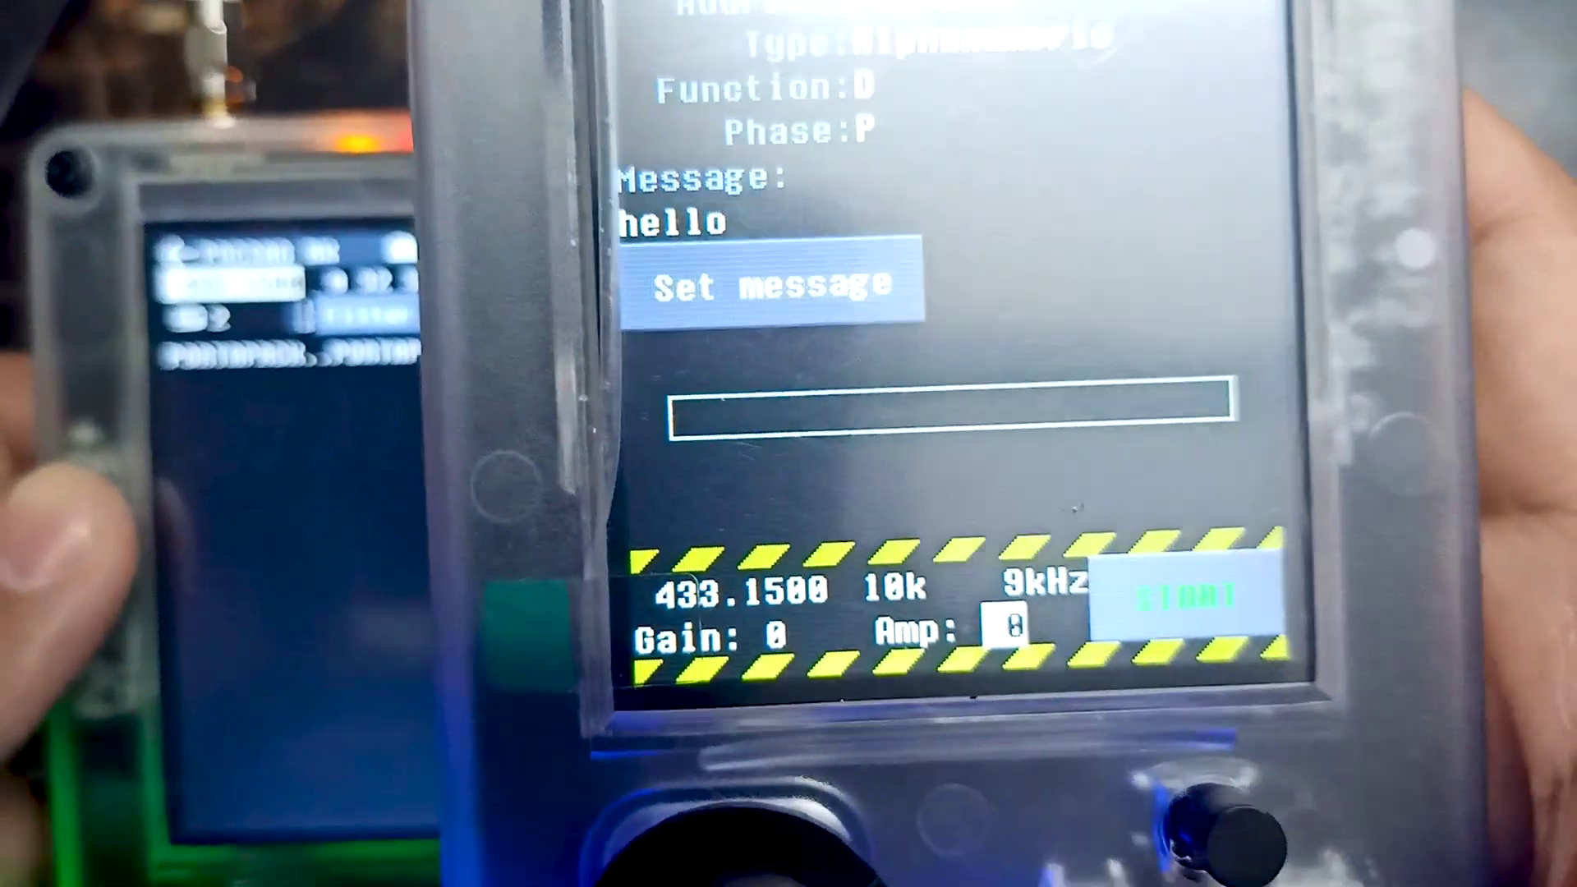
key(Right)
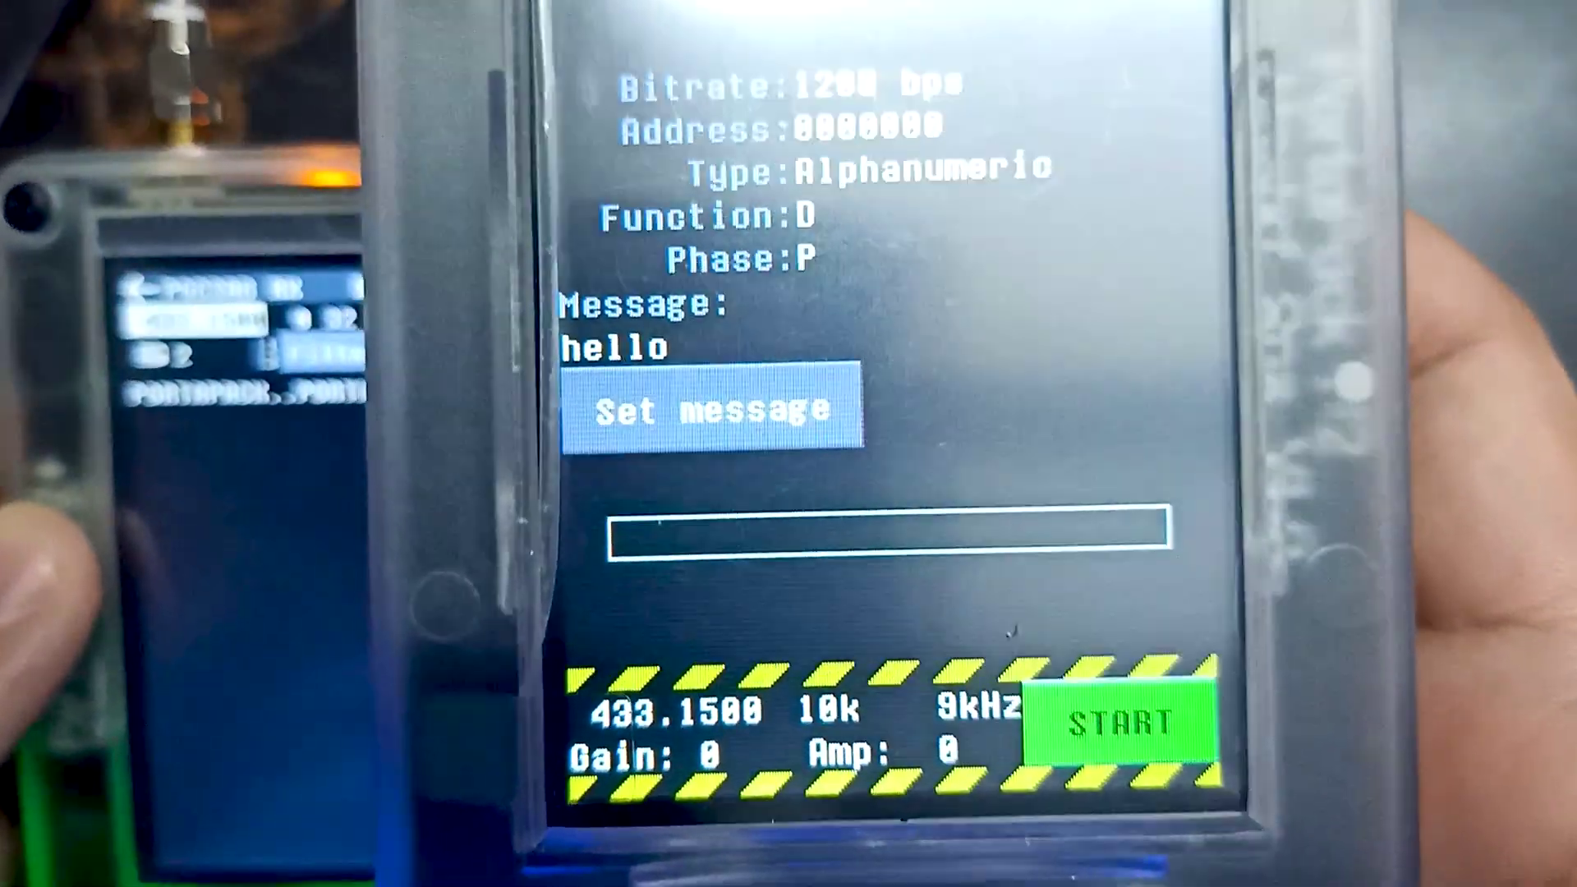
Transmit 'hello' twice from POCSAG TX so the receiver lists it.
key(Return)
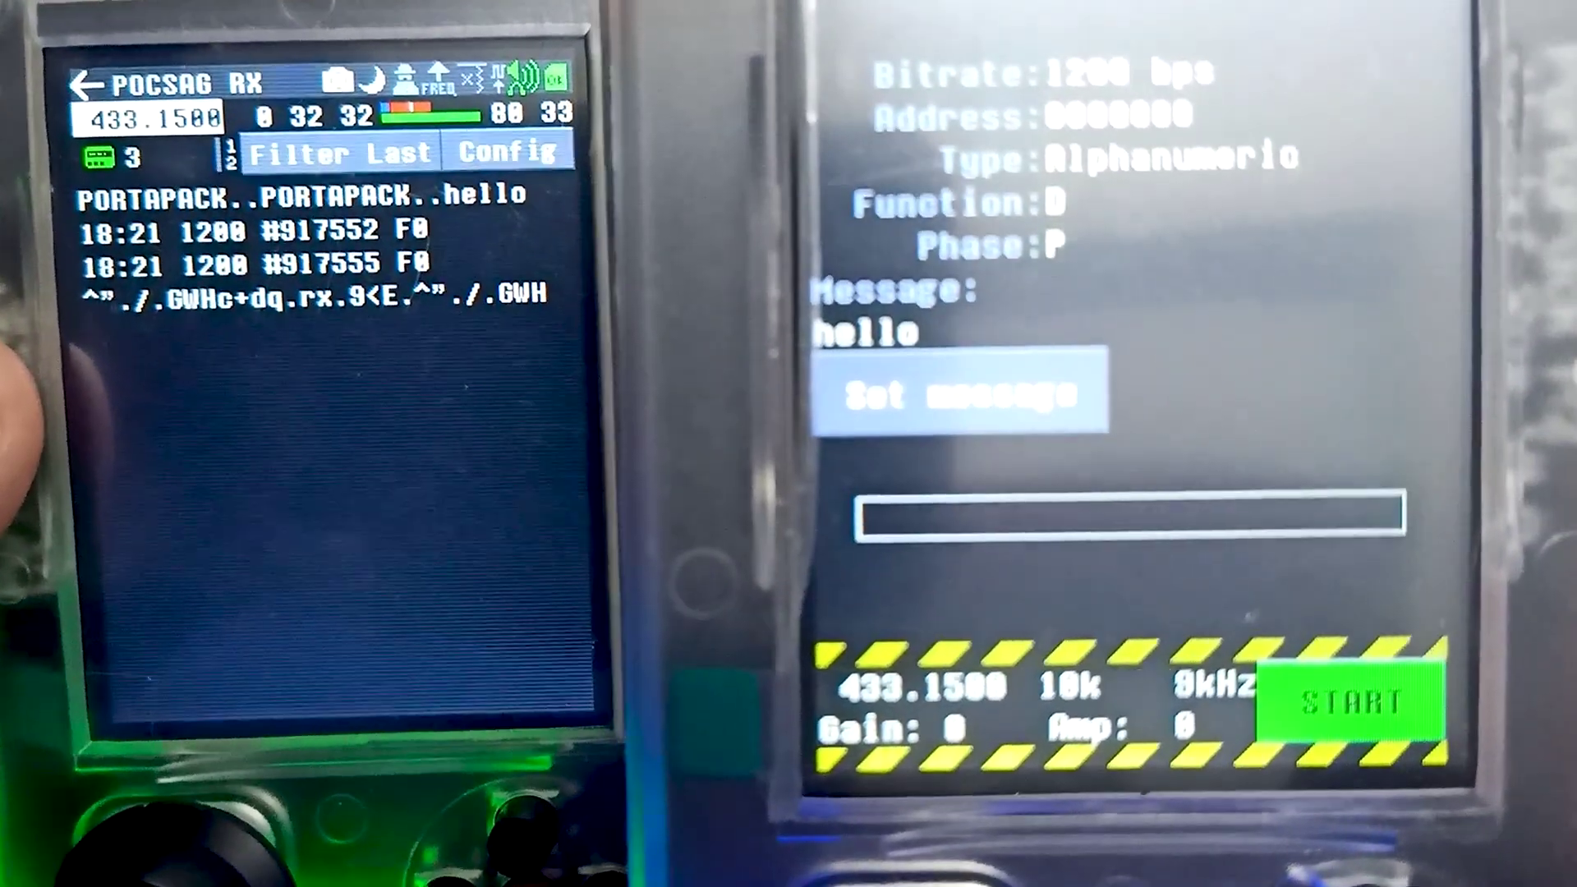
key(Return)
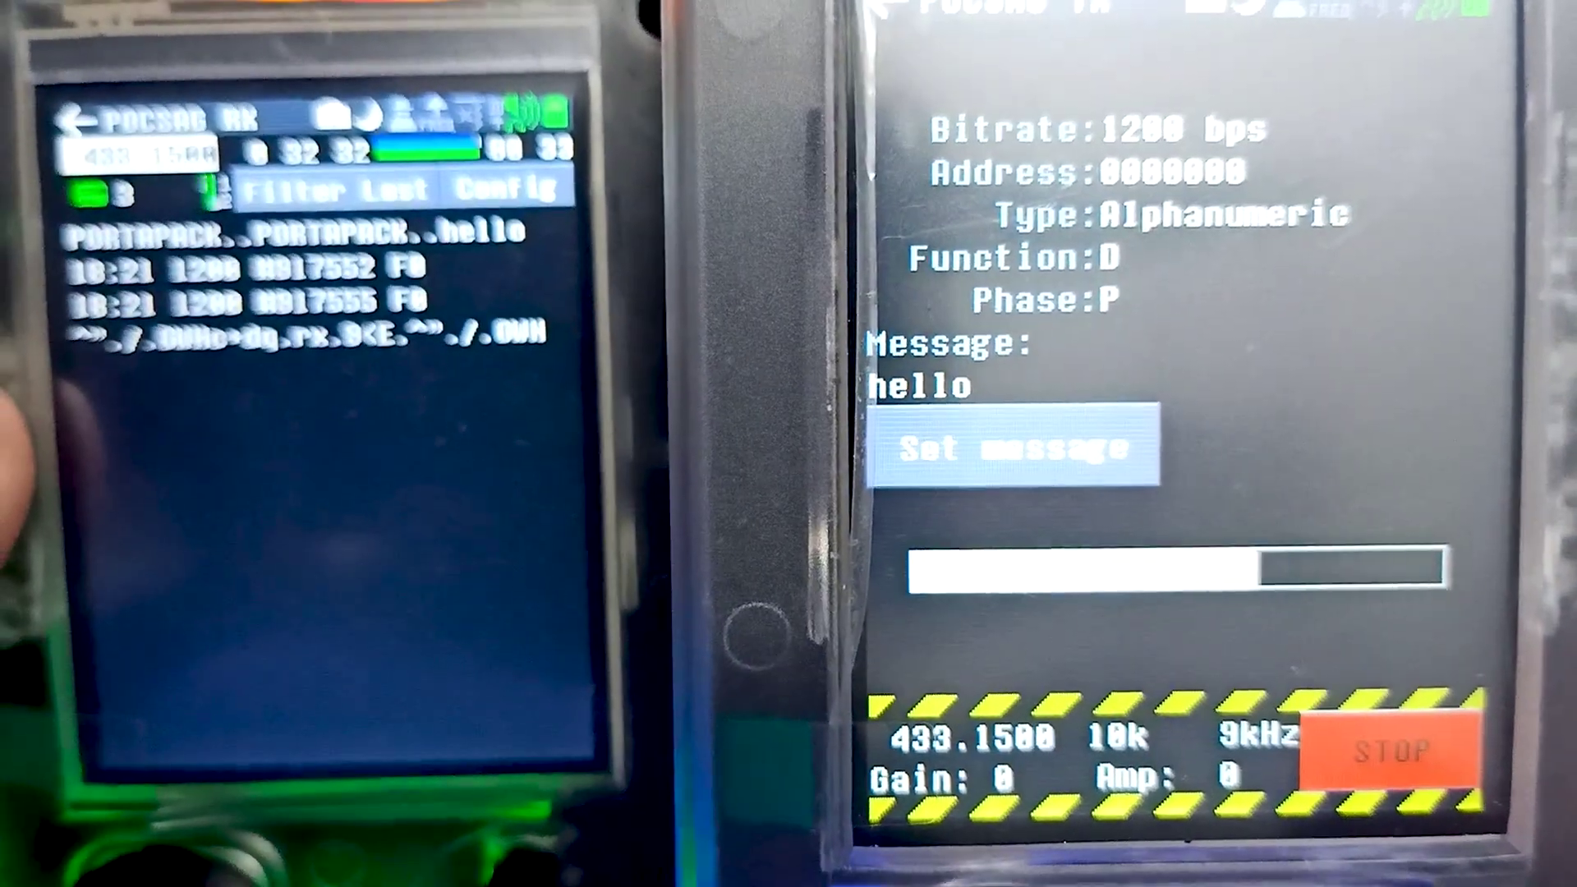